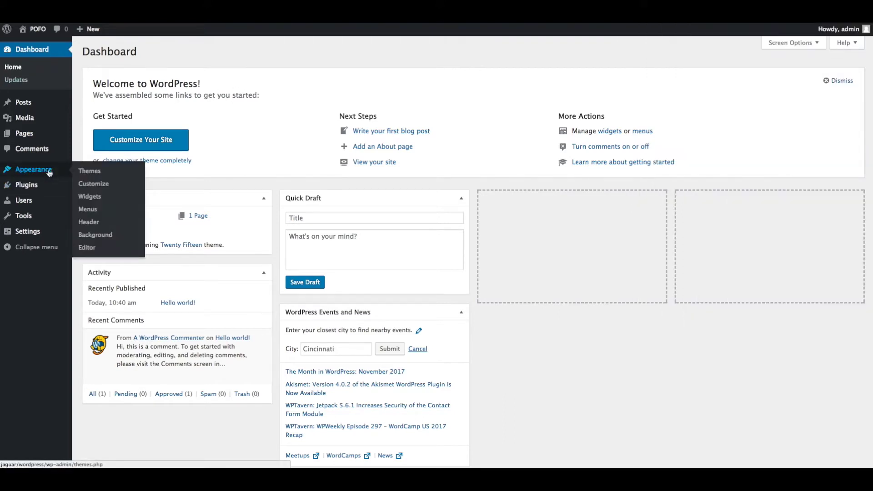
Step: Upload the pofo.zip package as a new theme and install it
{"action": "left_click", "coordinate": [95, 173]}
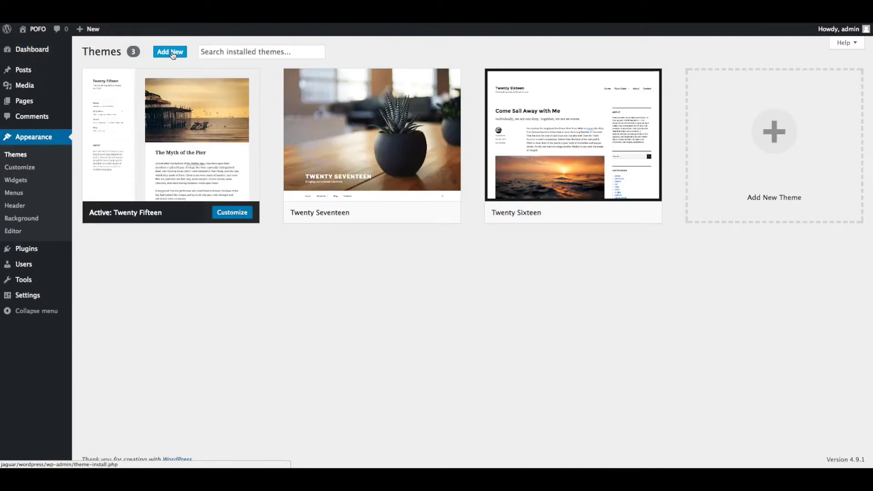
{"action": "left_click", "coordinate": [170, 52]}
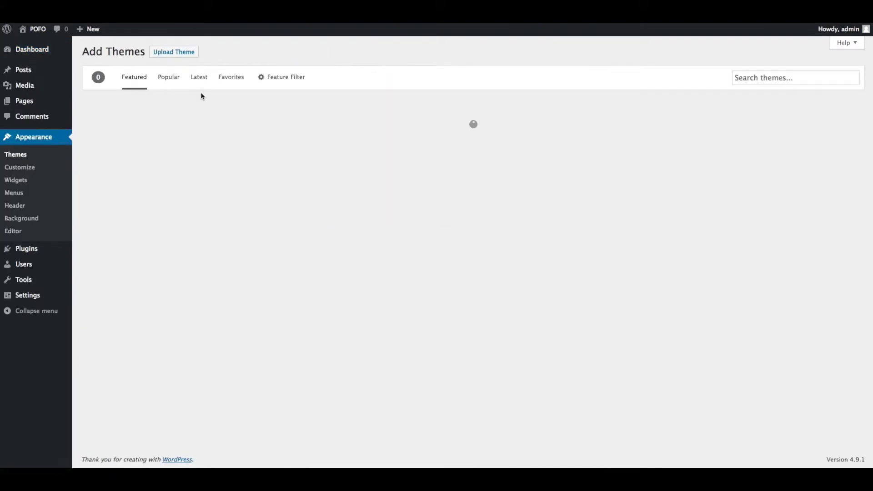
{"action": "left_click", "coordinate": [183, 53]}
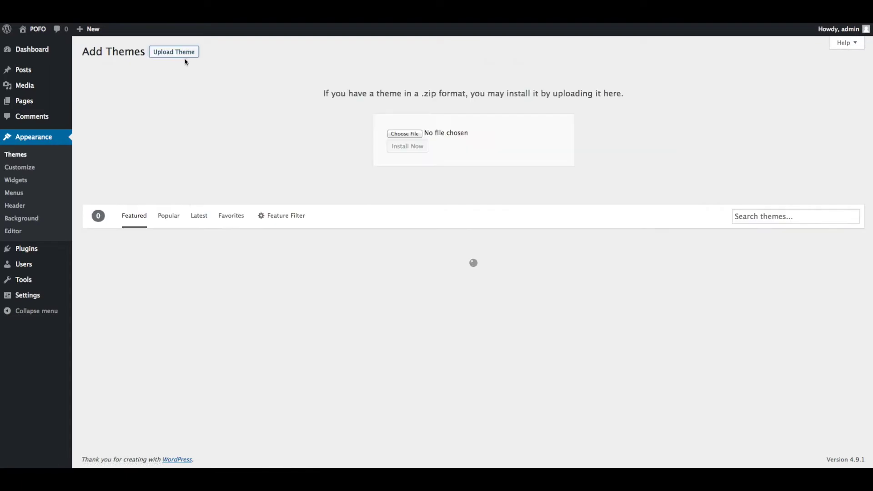
{"action": "left_click", "coordinate": [394, 135]}
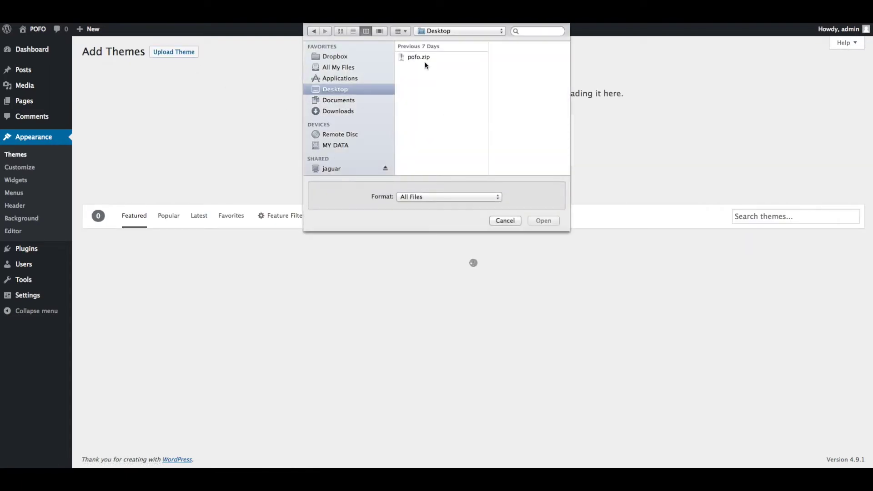
{"action": "left_click", "coordinate": [424, 59]}
{"action": "left_click", "coordinate": [542, 220]}
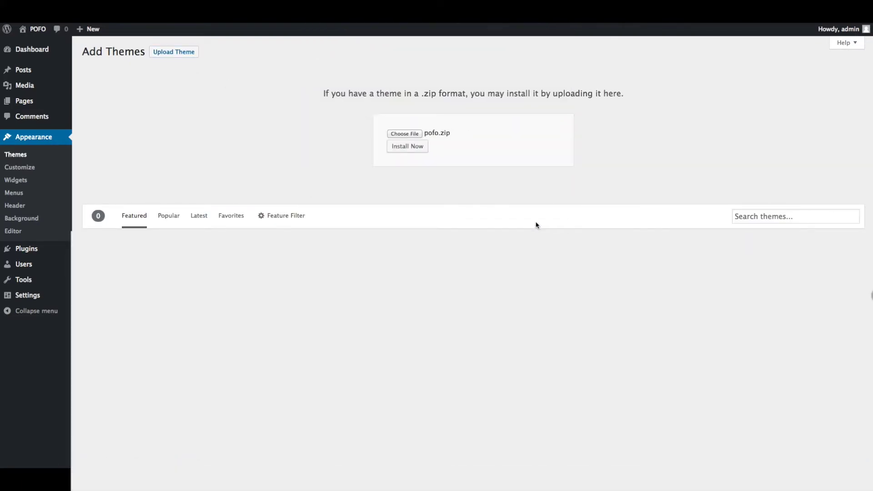
{"action": "left_click", "coordinate": [408, 147]}
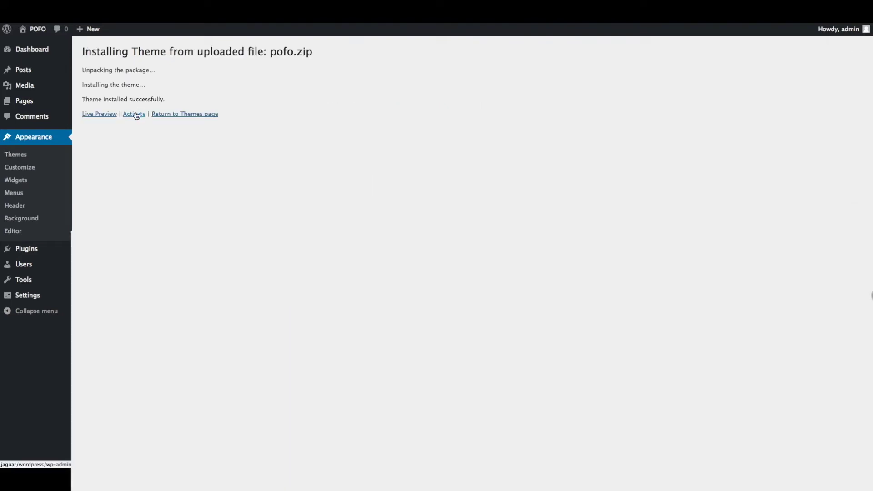
Step: Activate the newly installed POFO theme and begin its licence activation
{"action": "left_click", "coordinate": [135, 114]}
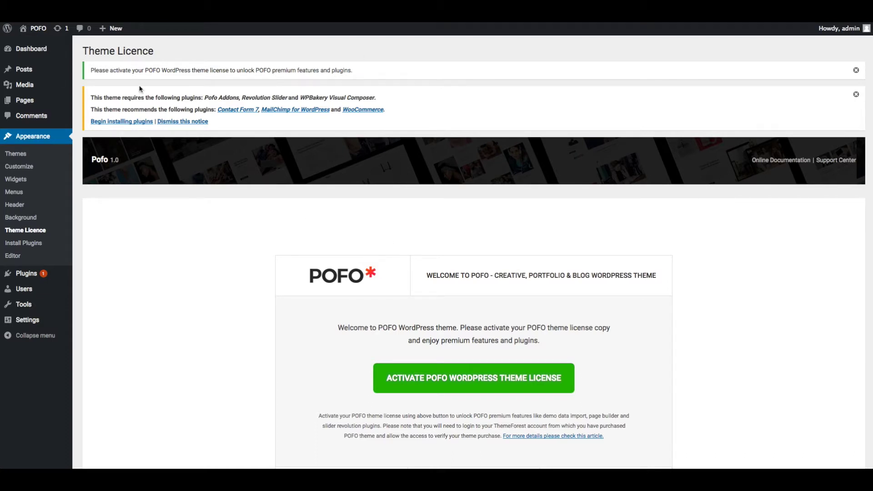
{"action": "scroll", "coordinate": [553, 246], "scroll_direction": "down", "scroll_amount": 3}
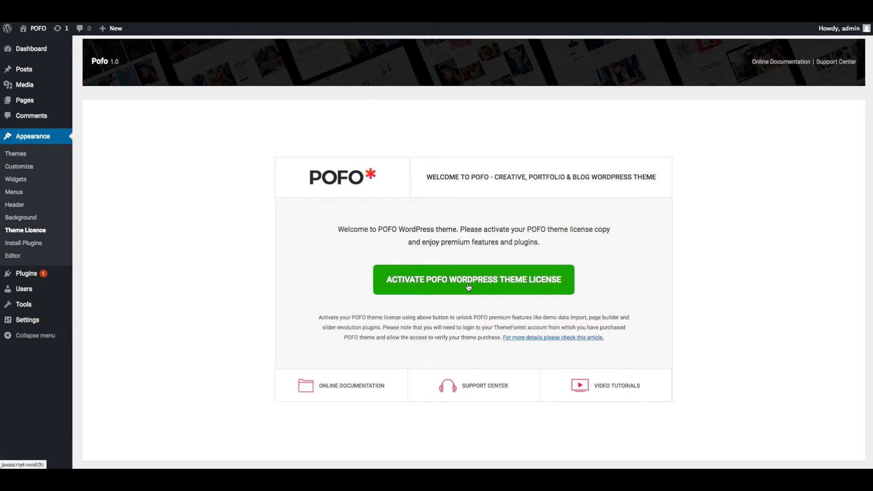
{"action": "left_click", "coordinate": [468, 287]}
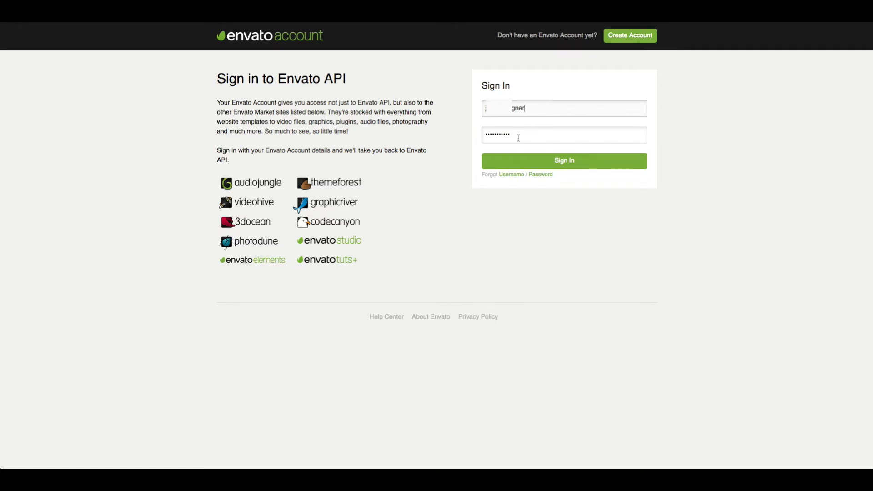
Step: Sign in to the Envato account and approve ThemeZaa Support's access
{"action": "left_click", "coordinate": [549, 163]}
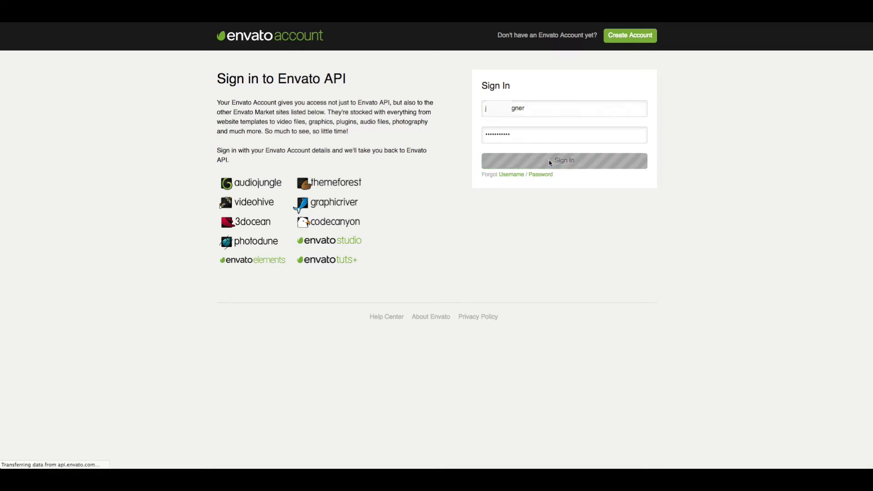
{"action": "scroll", "coordinate": [423, 252], "scroll_direction": "down", "scroll_amount": 2}
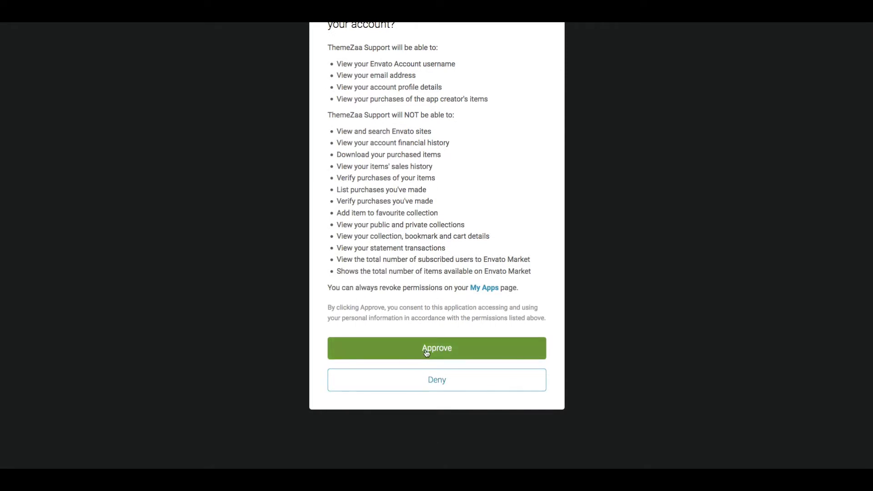
{"action": "left_click", "coordinate": [425, 349]}
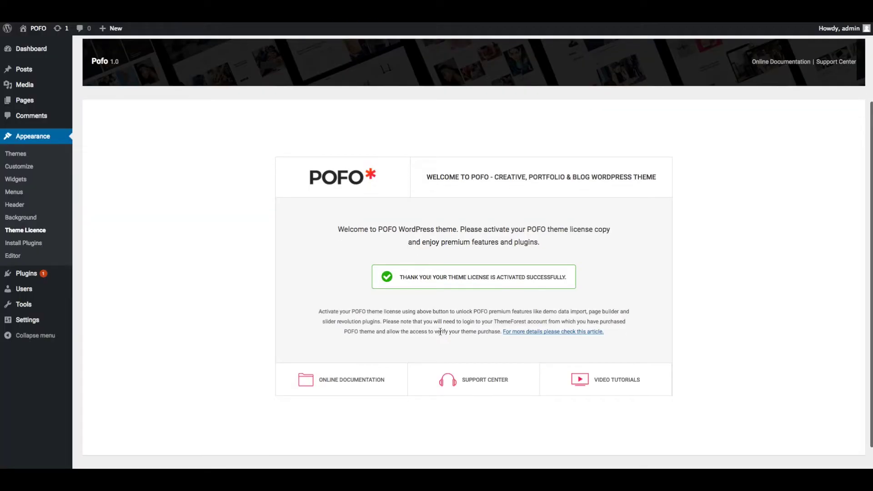
{"action": "scroll", "coordinate": [430, 256], "scroll_direction": "down", "scroll_amount": 1}
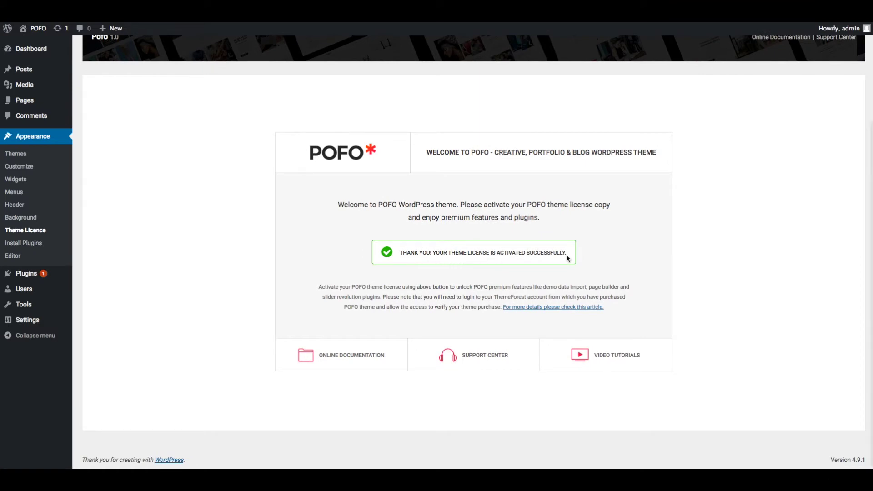
{"action": "scroll", "coordinate": [567, 258], "scroll_direction": "up", "scroll_amount": 3}
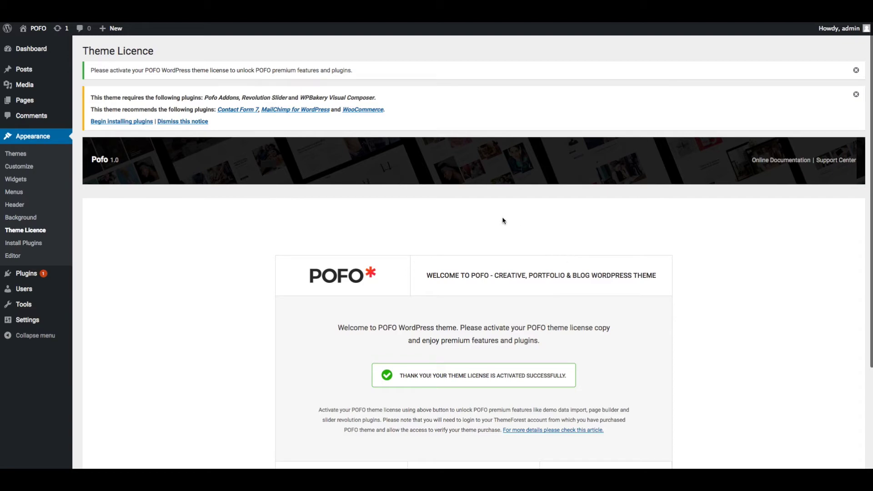
Step: Bulk-install all six required and recommended POFO plugins
{"action": "left_click", "coordinate": [138, 122]}
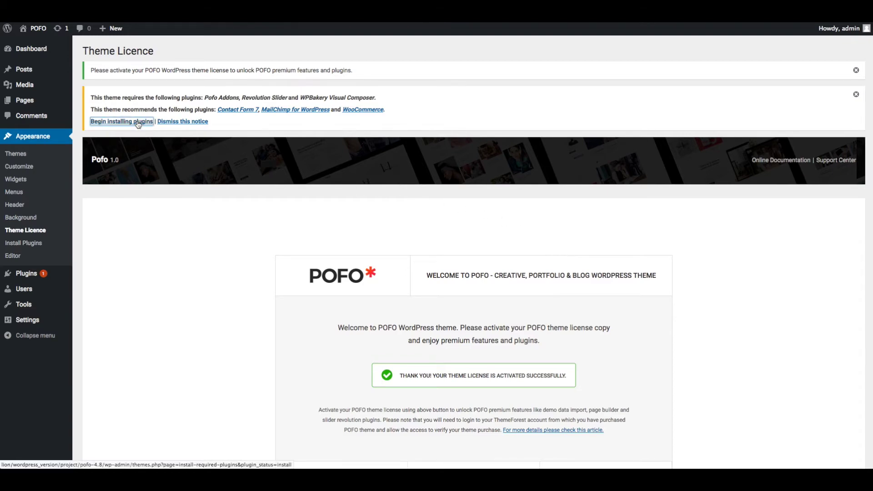
{"action": "left_click", "coordinate": [91, 101]}
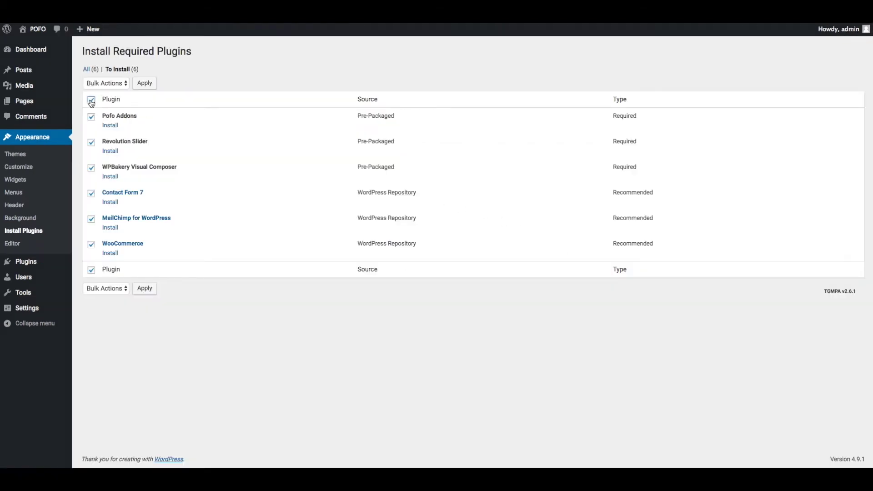
{"action": "left_click", "coordinate": [108, 84]}
{"action": "left_click", "coordinate": [109, 91]}
{"action": "left_click", "coordinate": [143, 84]}
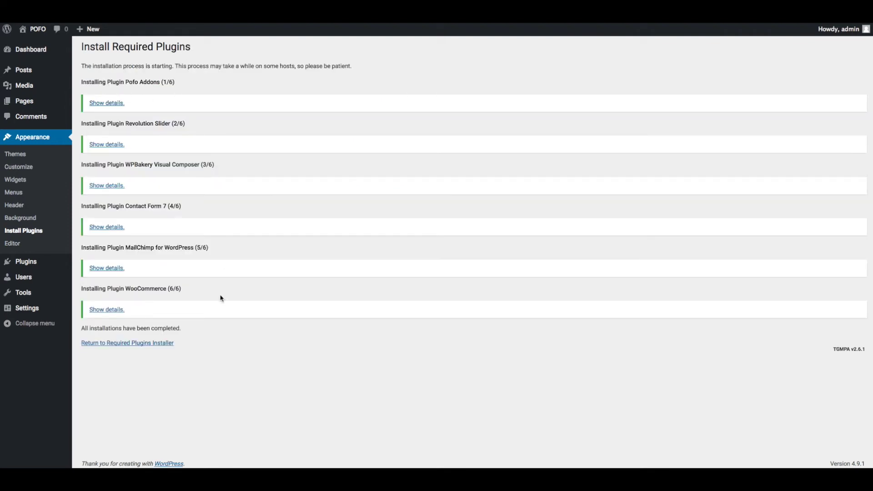
Step: Bulk-activate all six installed POFO plugins, including Pofo Addons, Revolution Slider and WooCommerce
{"action": "left_click", "coordinate": [156, 345]}
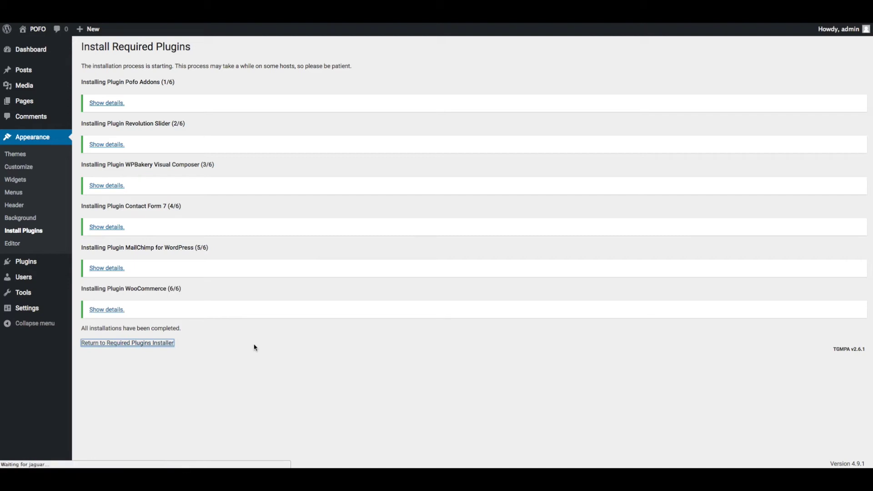
{"action": "left_click", "coordinate": [91, 99]}
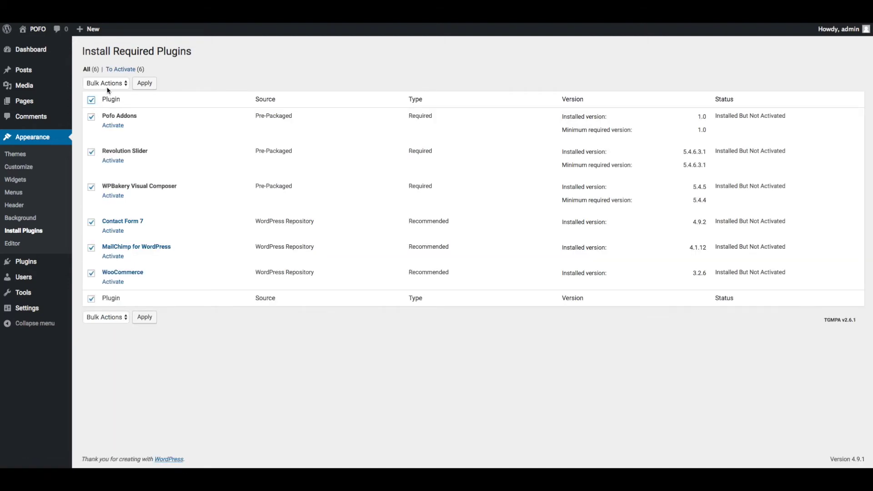
{"action": "left_click", "coordinate": [107, 84]}
{"action": "left_click", "coordinate": [104, 109]}
{"action": "left_click", "coordinate": [144, 83]}
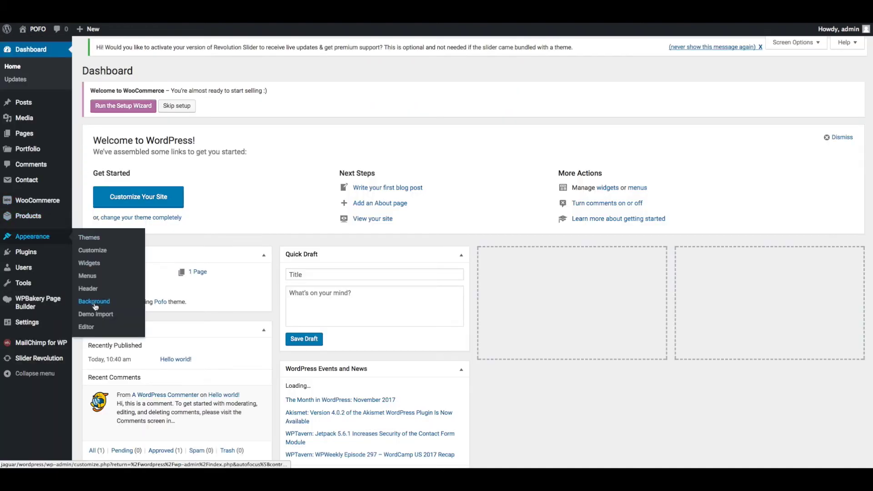
Step: On the Appearance > Demo Import page, choose Import All Demo Data
{"action": "left_click", "coordinate": [96, 314]}
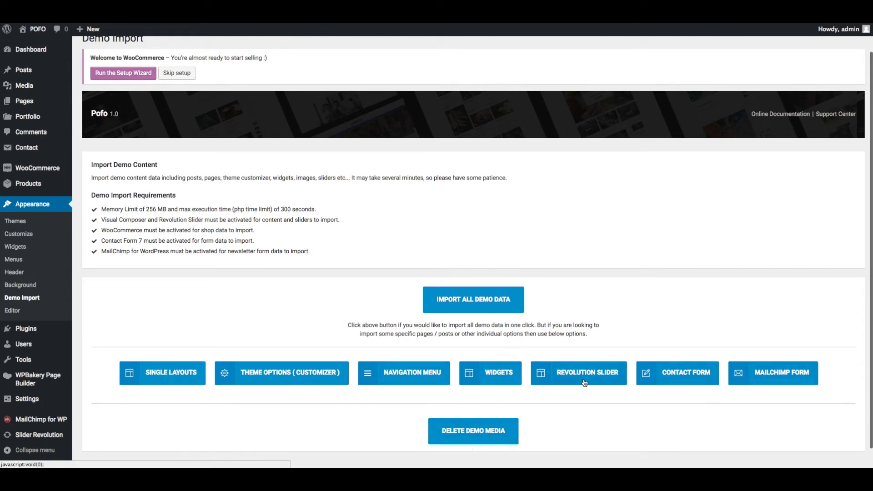
{"action": "left_click", "coordinate": [480, 382]}
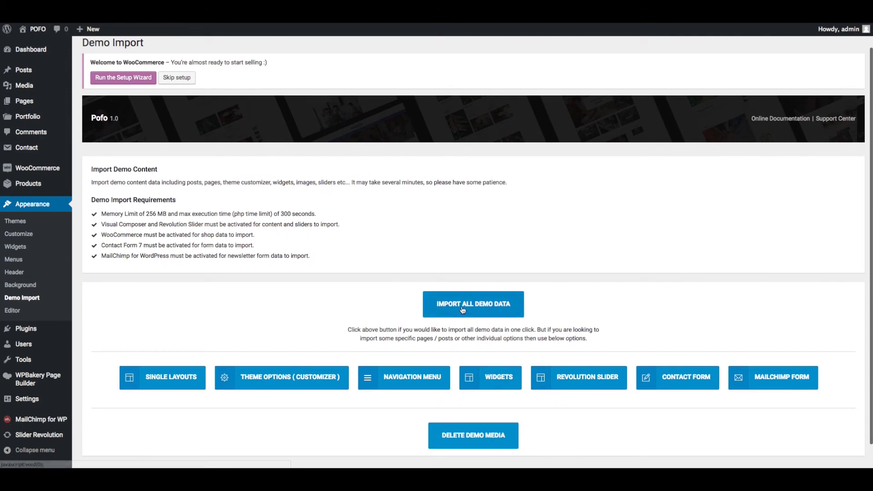
{"action": "left_click", "coordinate": [462, 309]}
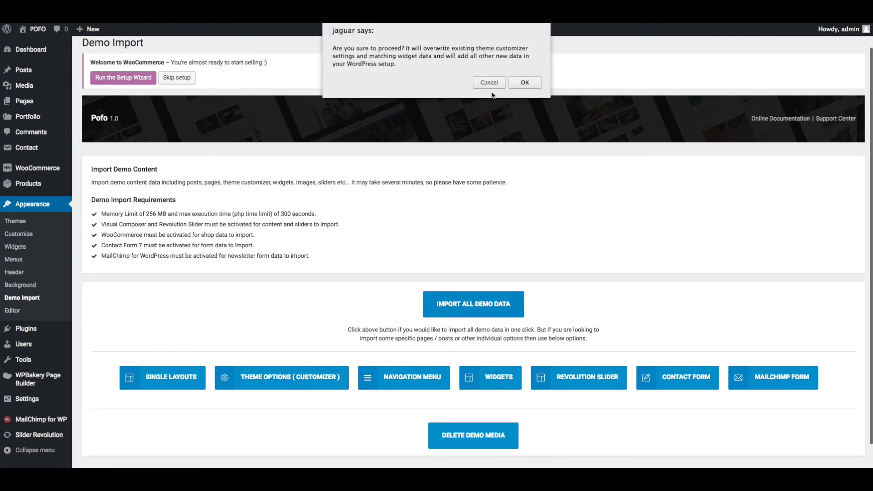
Step: Confirm overwriting the existing customizer and widget data with the POFO demo import
{"action": "left_click", "coordinate": [525, 83]}
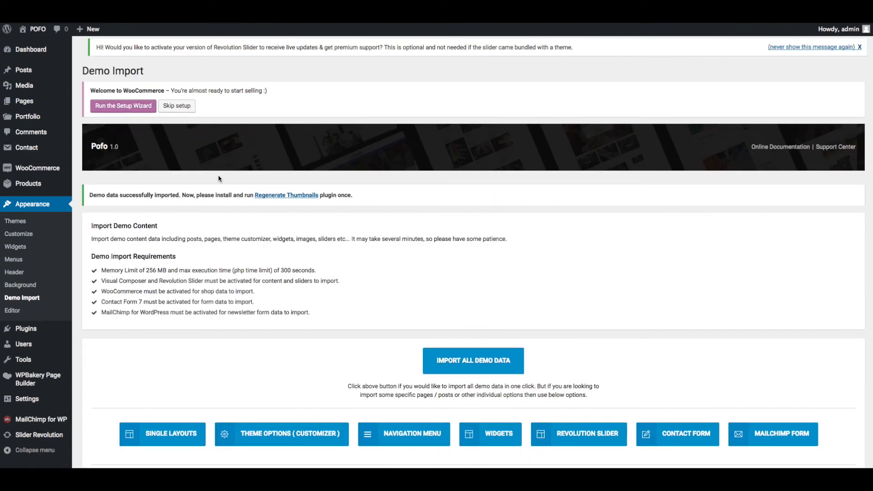
{"action": "scroll", "coordinate": [256, 226], "scroll_direction": "down", "scroll_amount": 3}
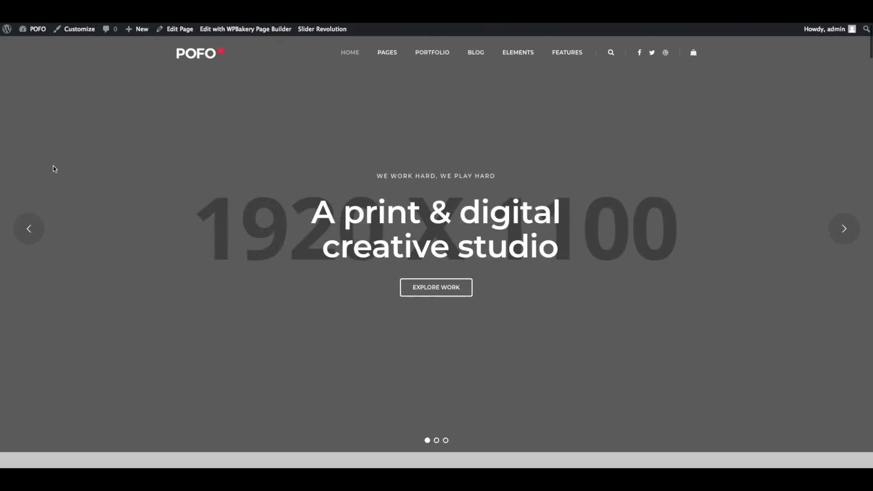
{"action": "scroll", "coordinate": [54, 169], "scroll_direction": "down", "scroll_amount": 4}
{"action": "scroll", "coordinate": [53, 169], "scroll_direction": "down", "scroll_amount": 3}
{"action": "scroll", "coordinate": [53, 168], "scroll_direction": "down", "scroll_amount": 3}
{"action": "scroll", "coordinate": [54, 169], "scroll_direction": "down", "scroll_amount": 3}
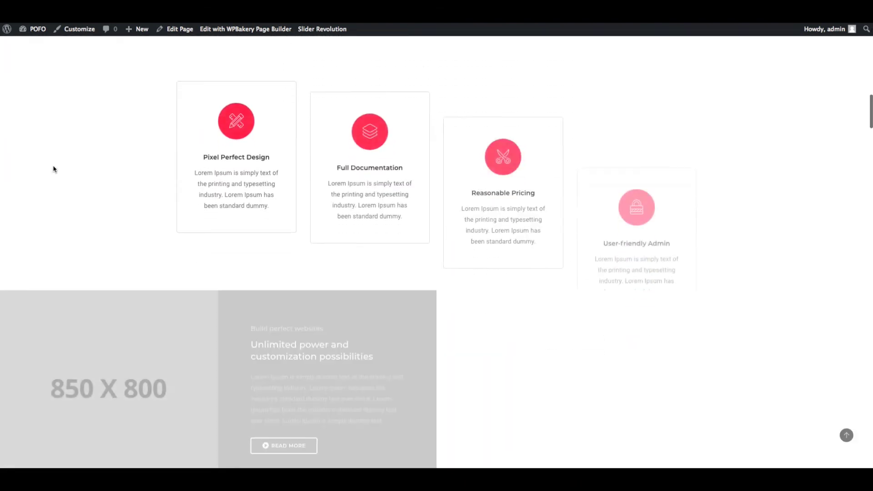
{"action": "scroll", "coordinate": [53, 169], "scroll_direction": "down", "scroll_amount": 4}
{"action": "scroll", "coordinate": [53, 169], "scroll_direction": "down", "scroll_amount": 2}
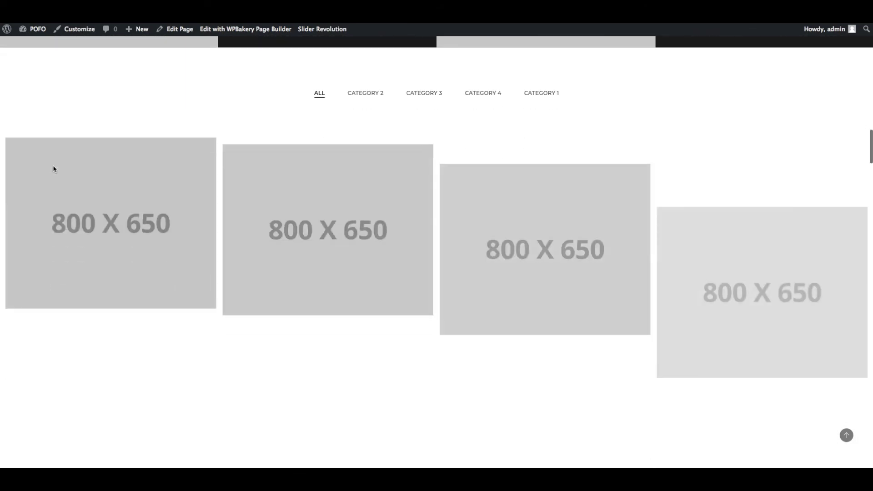
{"action": "scroll", "coordinate": [53, 169], "scroll_direction": "down", "scroll_amount": 3}
{"action": "scroll", "coordinate": [54, 168], "scroll_direction": "down", "scroll_amount": 4}
{"action": "scroll", "coordinate": [54, 168], "scroll_direction": "down", "scroll_amount": 3}
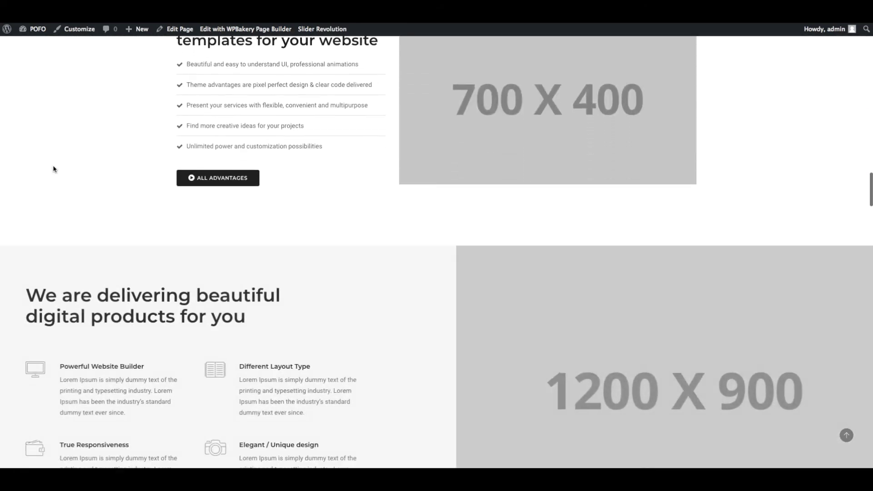
{"action": "scroll", "coordinate": [54, 169], "scroll_direction": "down", "scroll_amount": 2}
{"action": "scroll", "coordinate": [53, 168], "scroll_direction": "down", "scroll_amount": 3}
{"action": "scroll", "coordinate": [53, 168], "scroll_direction": "down", "scroll_amount": 2}
{"action": "scroll", "coordinate": [53, 168], "scroll_direction": "down", "scroll_amount": 2}
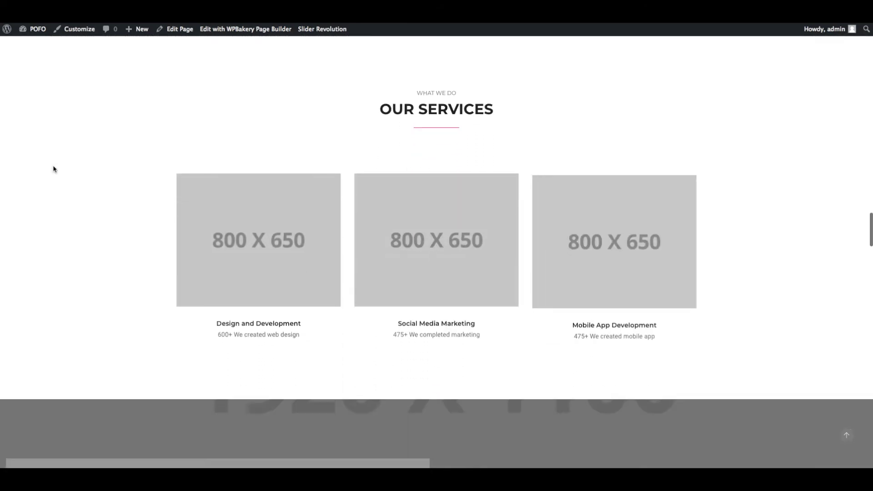
{"action": "scroll", "coordinate": [54, 168], "scroll_direction": "down", "scroll_amount": 3}
{"action": "scroll", "coordinate": [53, 168], "scroll_direction": "down", "scroll_amount": 1}
{"action": "scroll", "coordinate": [53, 168], "scroll_direction": "down", "scroll_amount": 3}
{"action": "scroll", "coordinate": [53, 168], "scroll_direction": "down", "scroll_amount": 2}
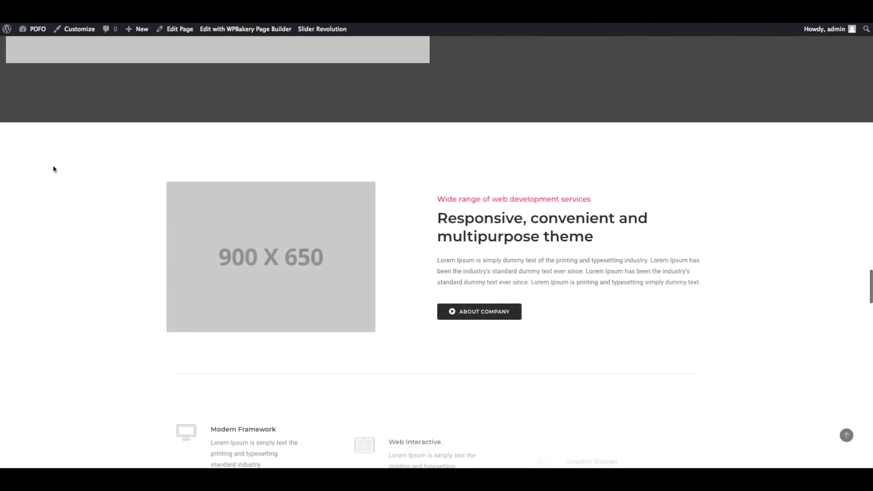